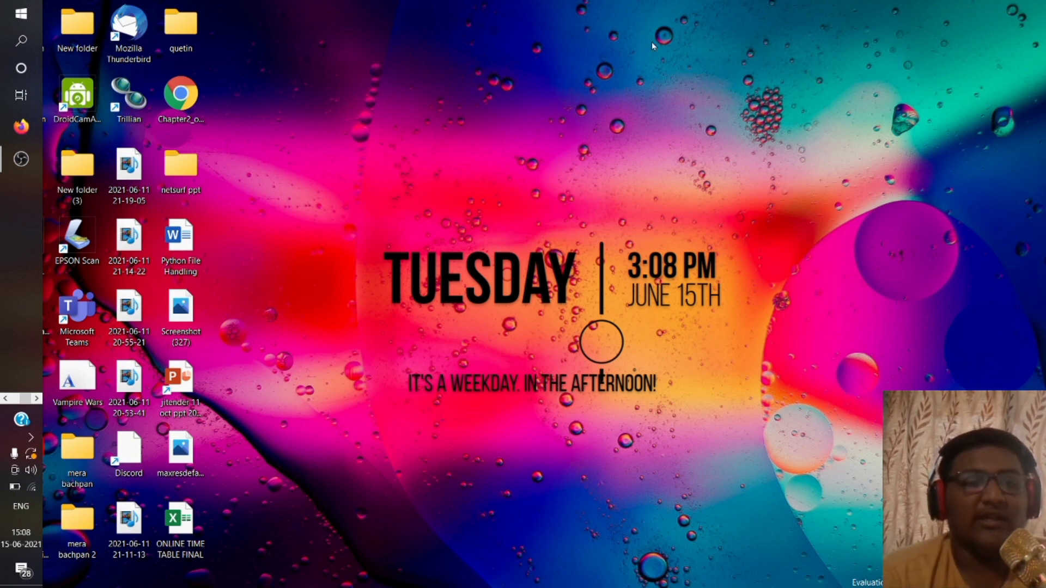
Step: Open Chrome and search Google for "universal adb download"
left_click(14, 399)
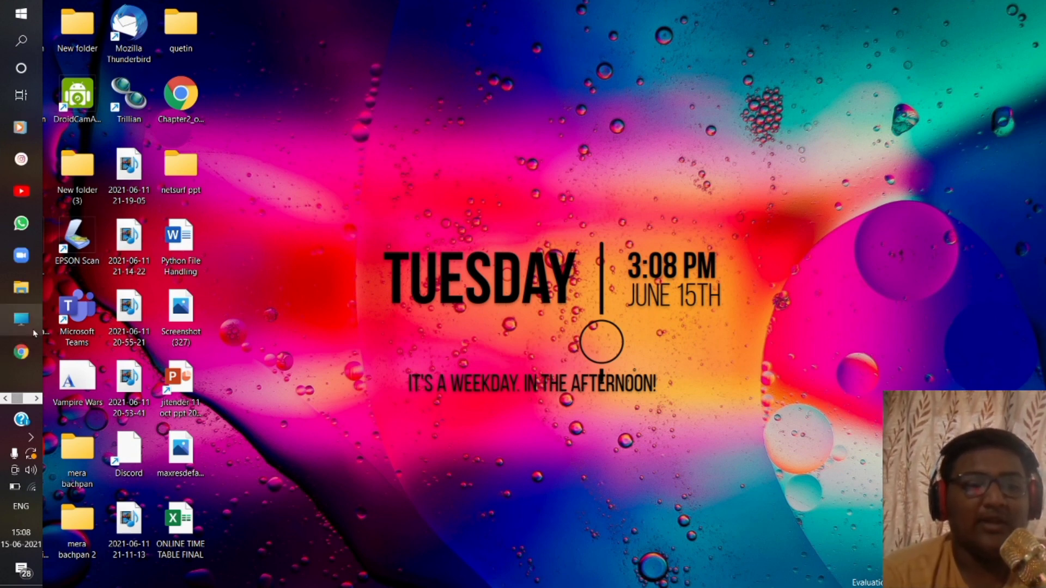
left_click(21, 352)
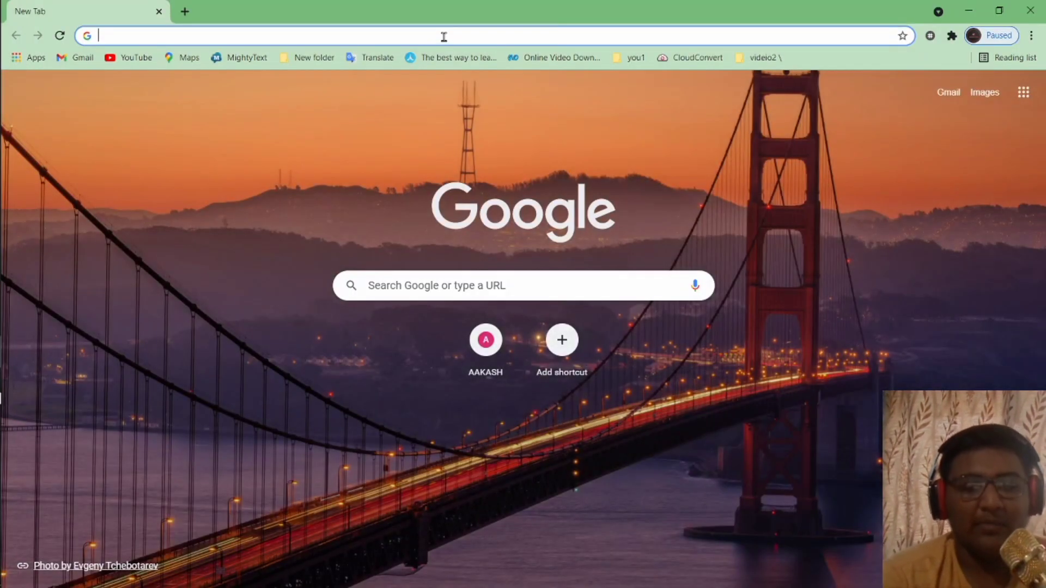
left_click(444, 36)
type("universal ")
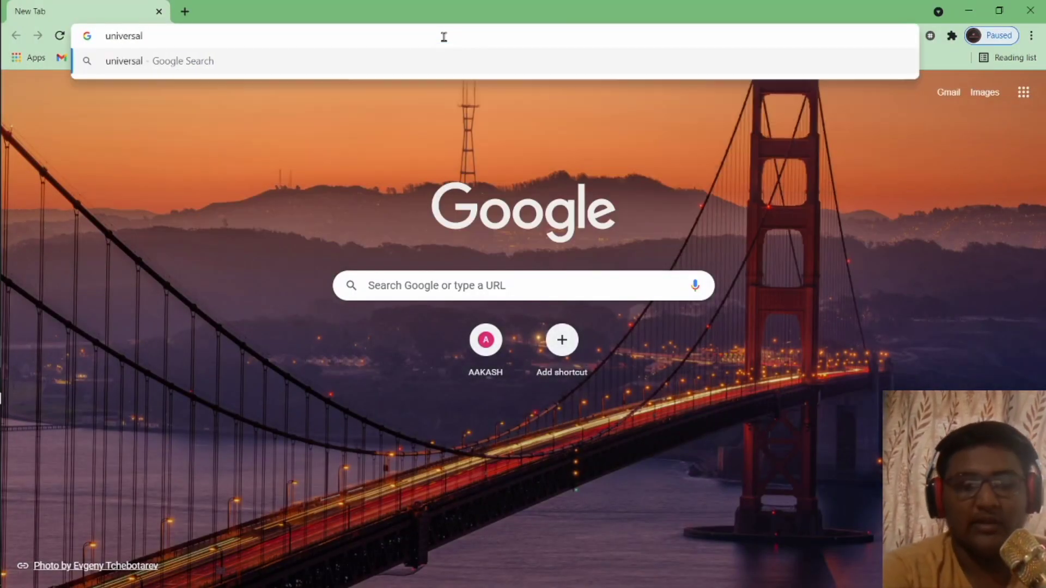
type("adb ")
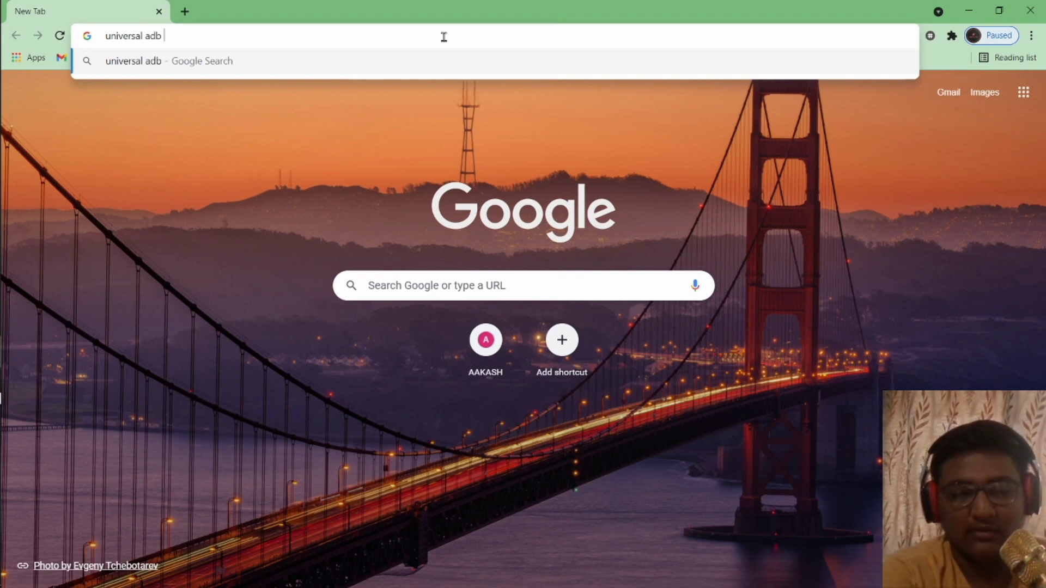
type("download")
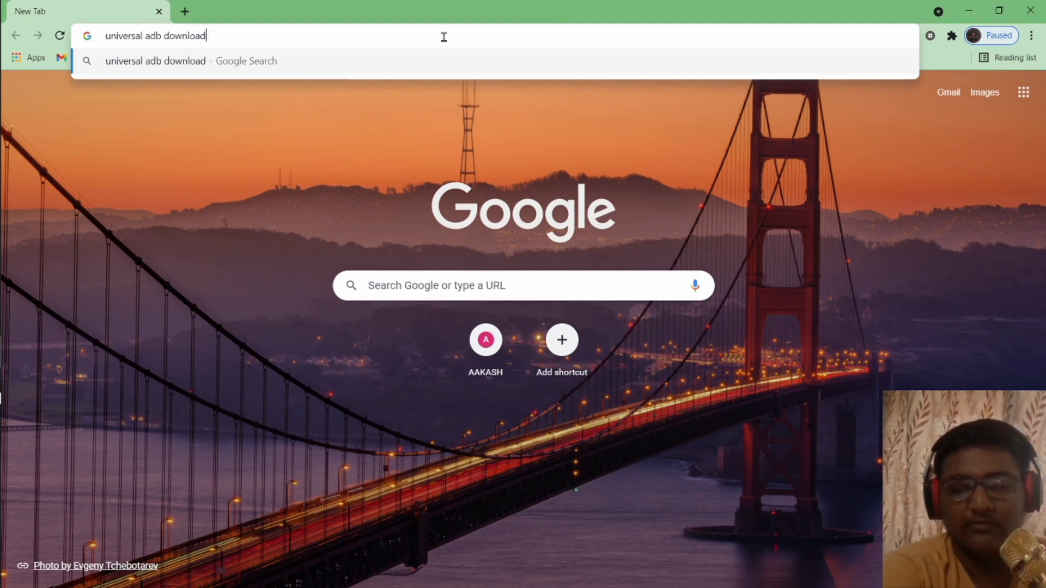
key("Return")
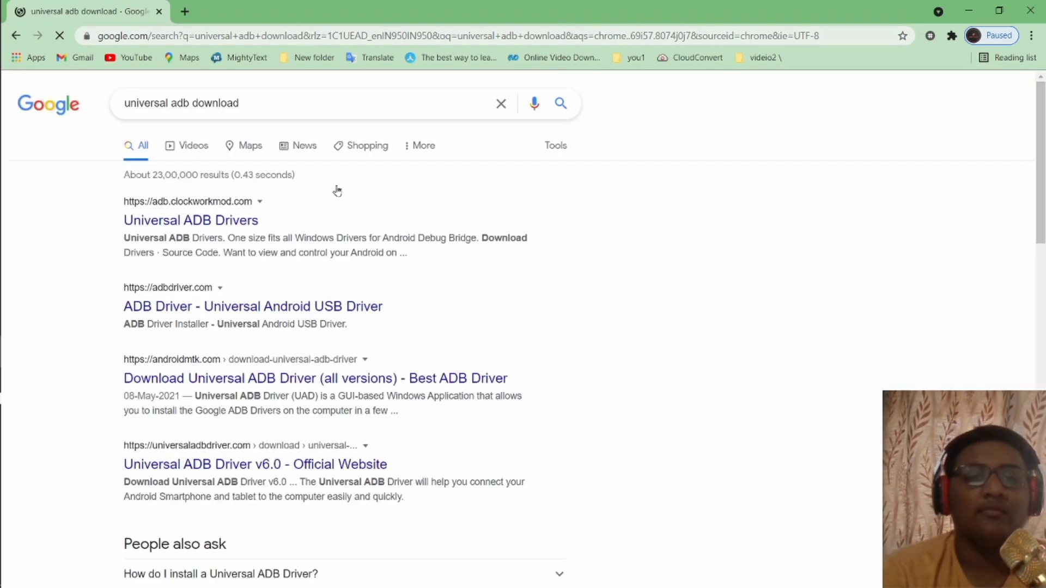
Step: Download the Windows drivers from the adb.clockworkmod.com Universal ADB Drivers page and keep the installer file
left_click(213, 220)
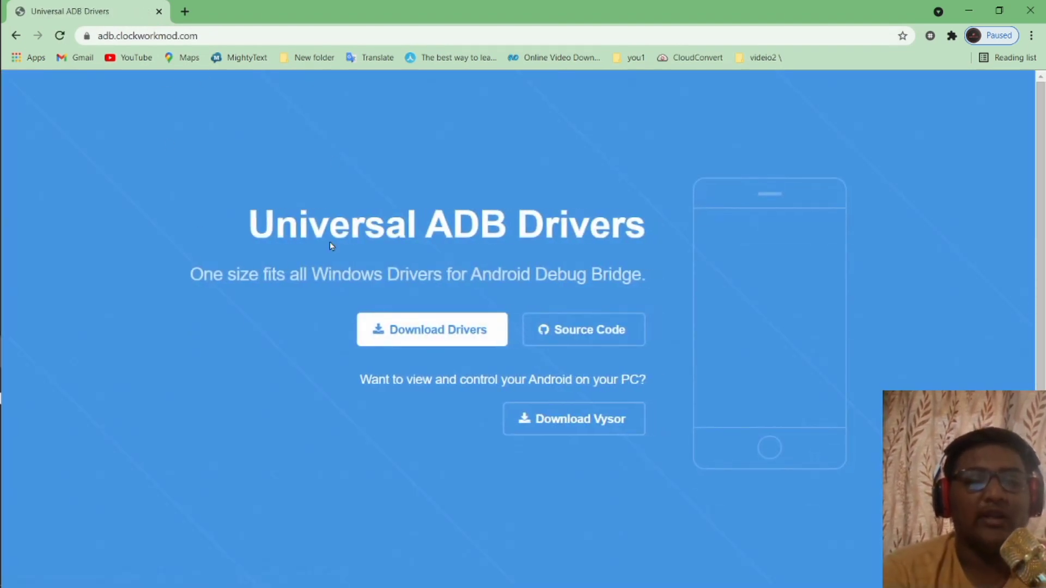
left_click(473, 343)
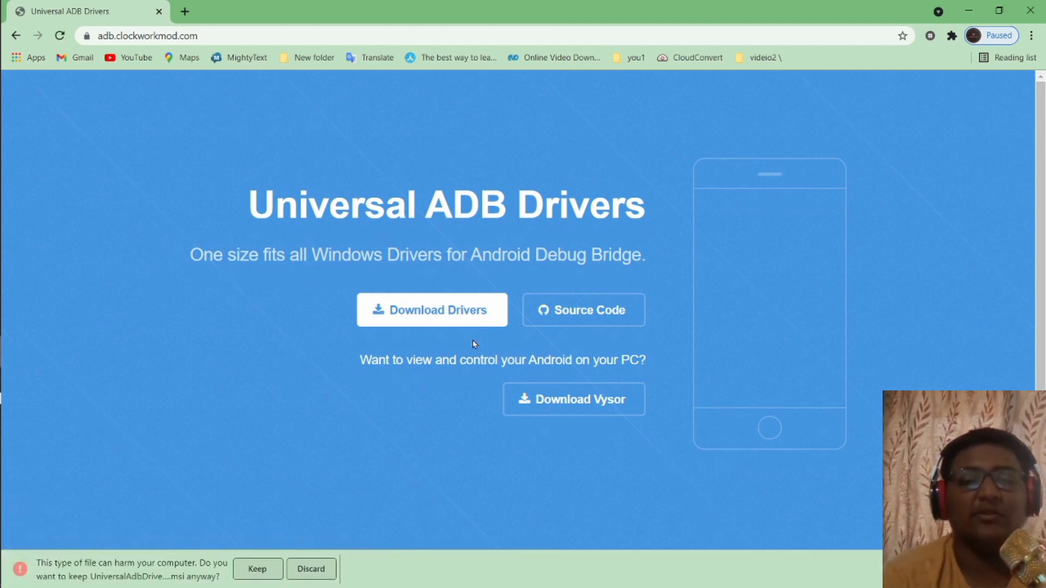
left_click(260, 568)
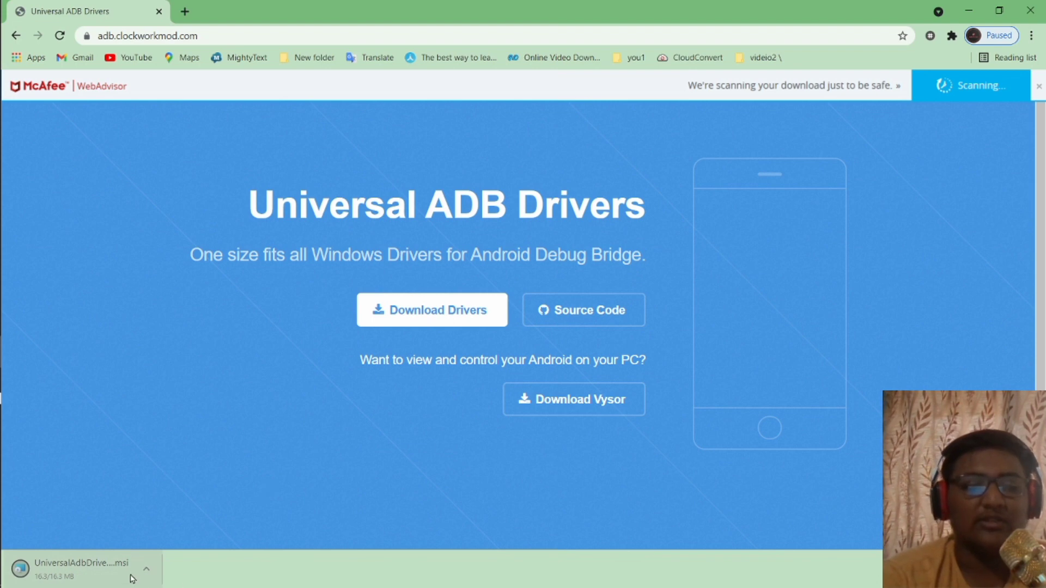
Step: Set the downloaded UniversalAdbDriver installer to open when done and minimize the browser window
left_click(146, 570)
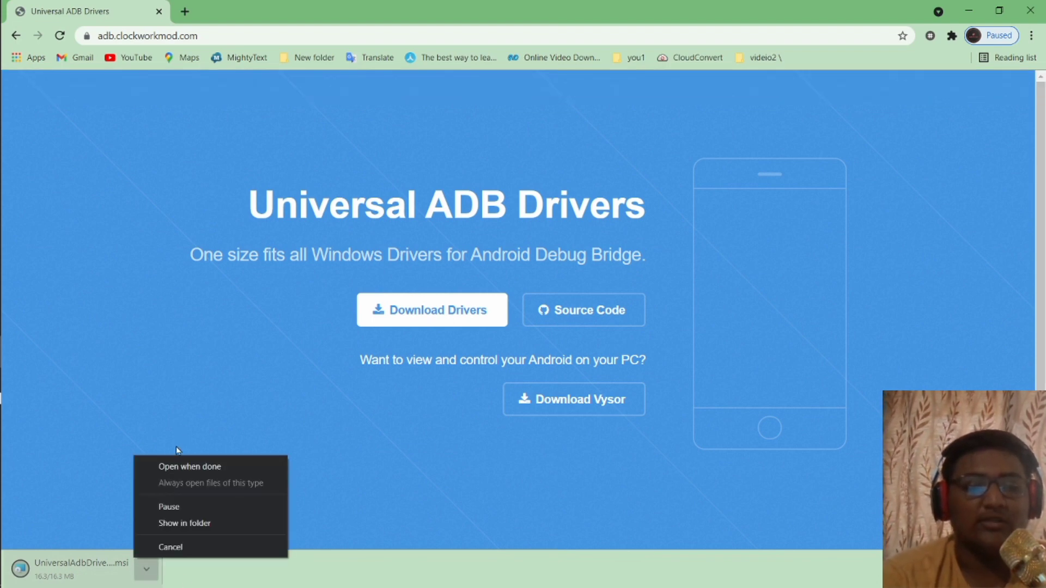
left_click(171, 469)
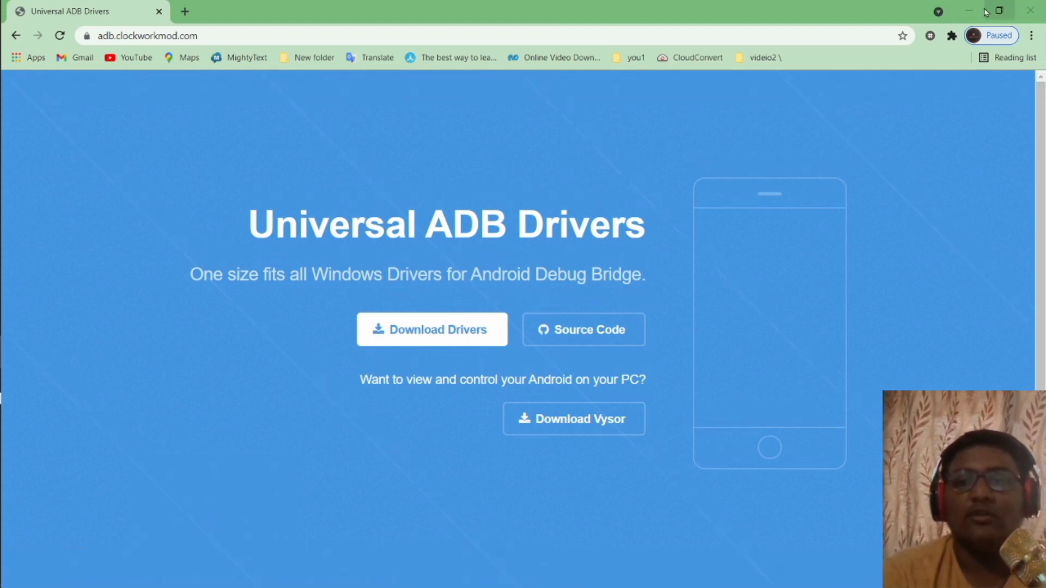
left_click(972, 11)
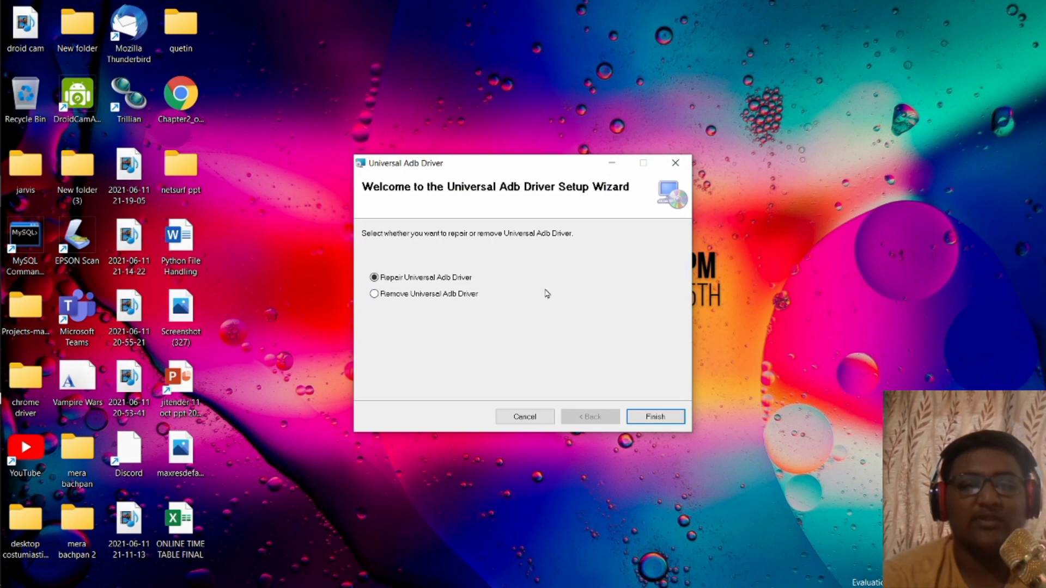
Step: Remove the existing Universal Adb Driver with the setup wizard and close the wizard
left_click(397, 297)
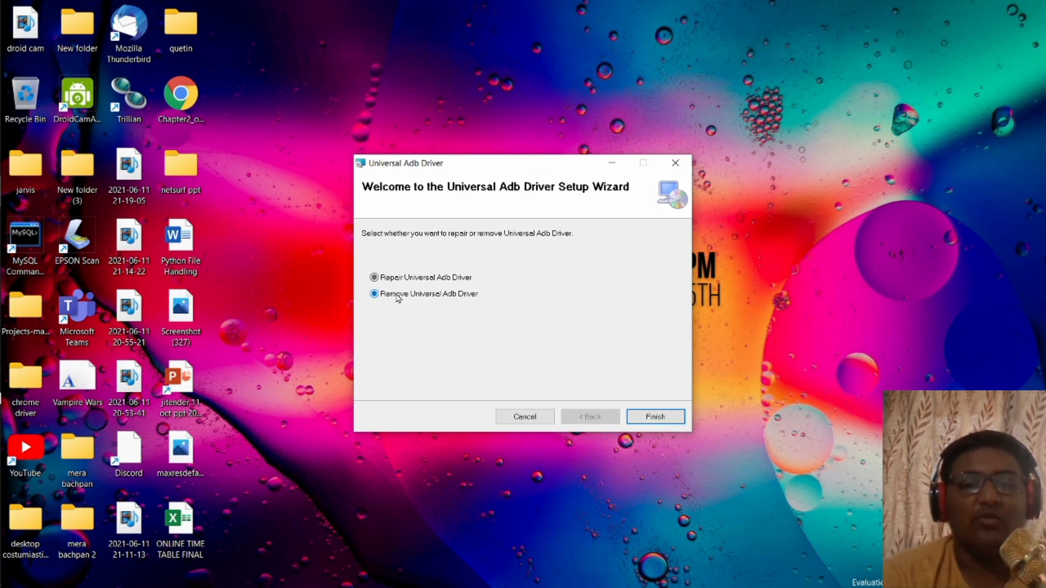
left_click(657, 417)
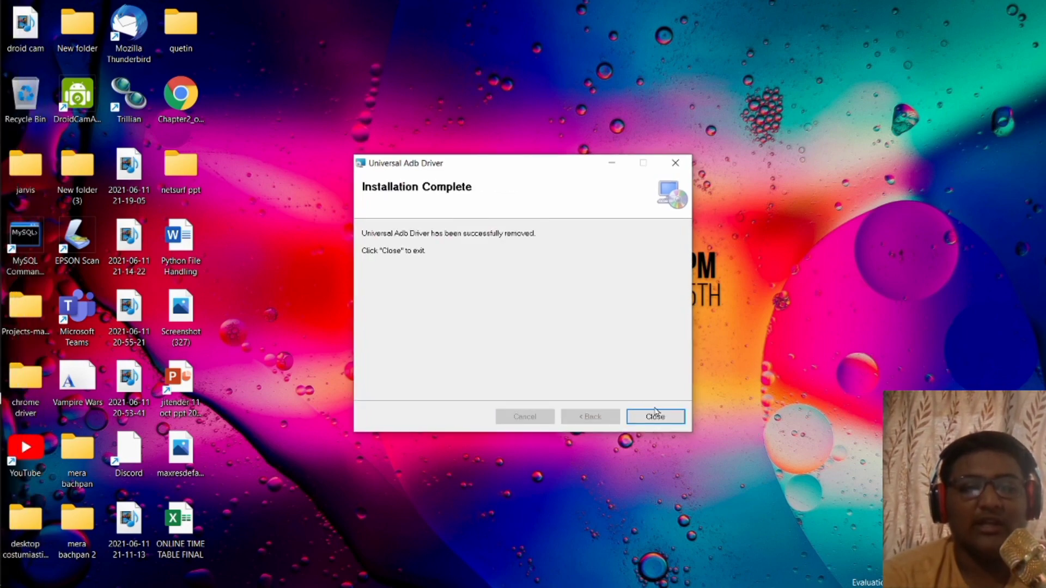
left_click(655, 417)
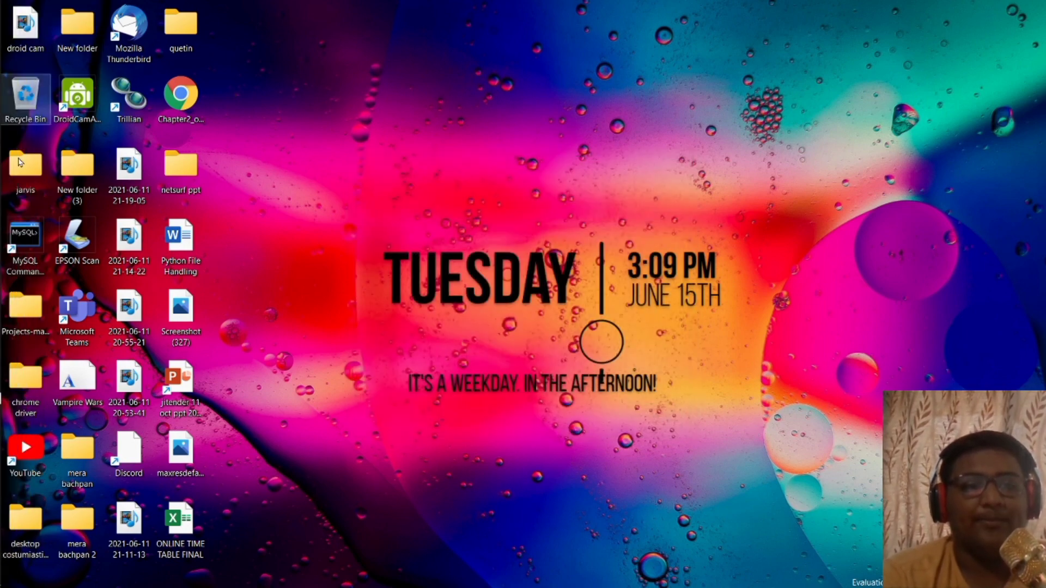
Step: Run UniversalAdbDriverSetup (1) from the Downloads folder in File Explorer
mouse_move(1, 276)
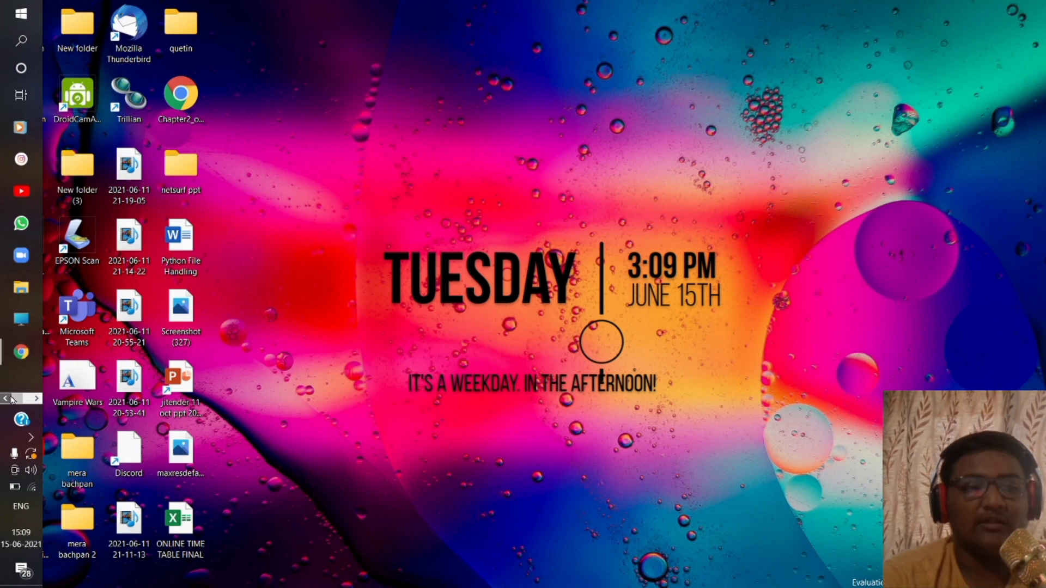
left_click(21, 287)
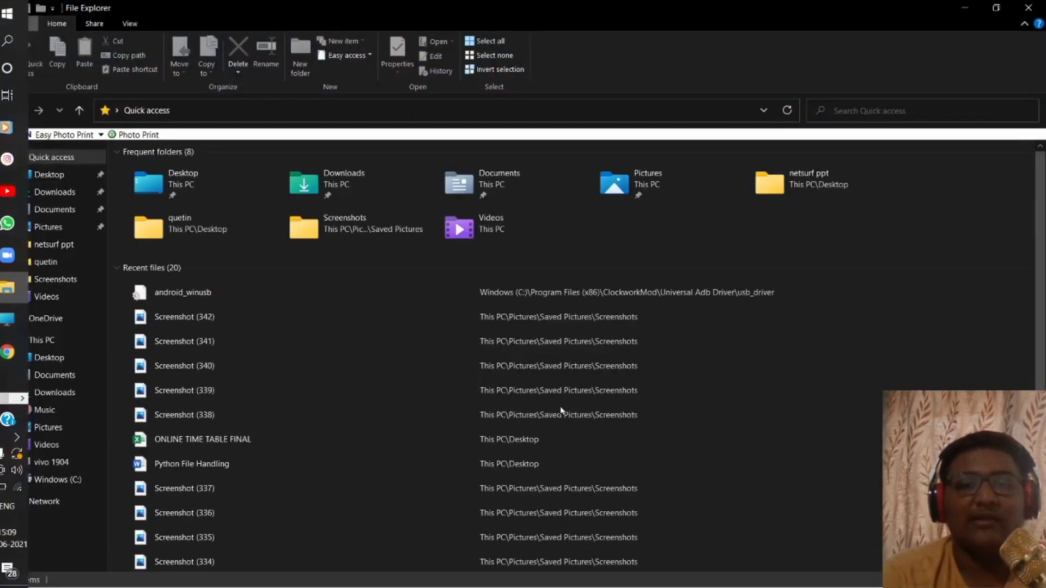
double_click(419, 184)
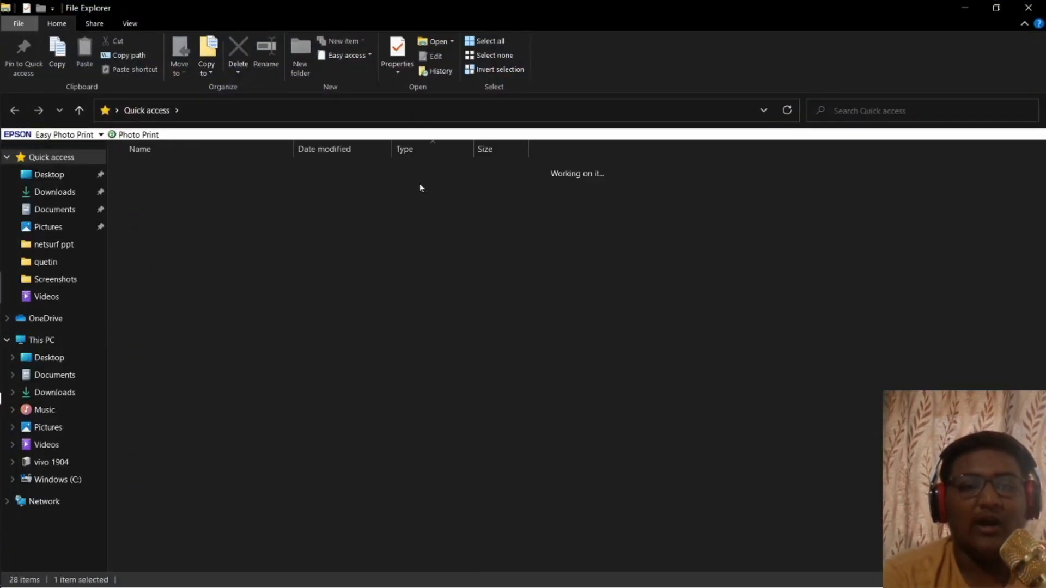
double_click(331, 192)
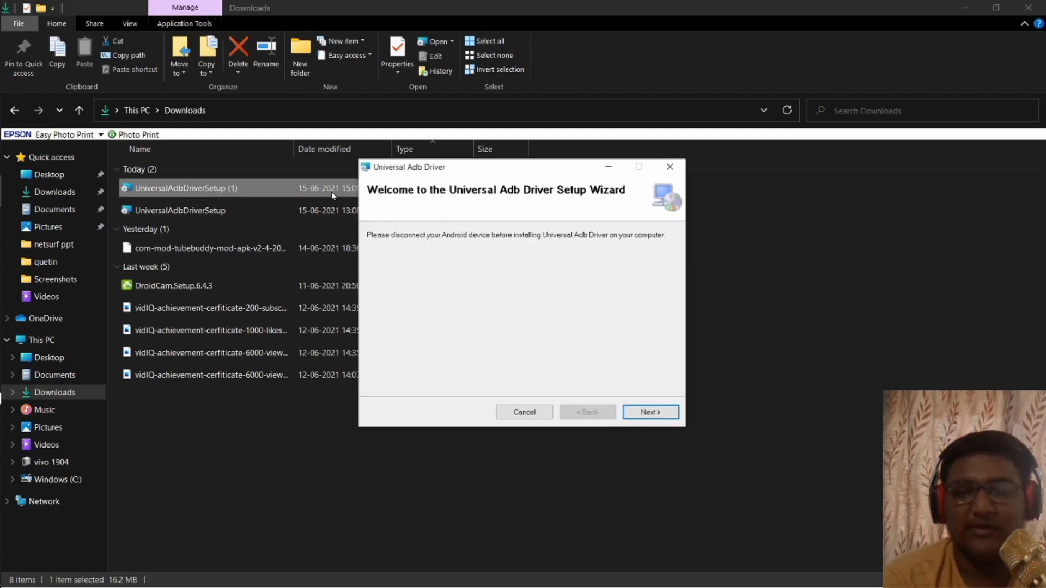
Step: Install Universal Adb Driver for everyone in the default ClockworkMod folder, allow the system changes, and close File Explorer
left_click(650, 417)
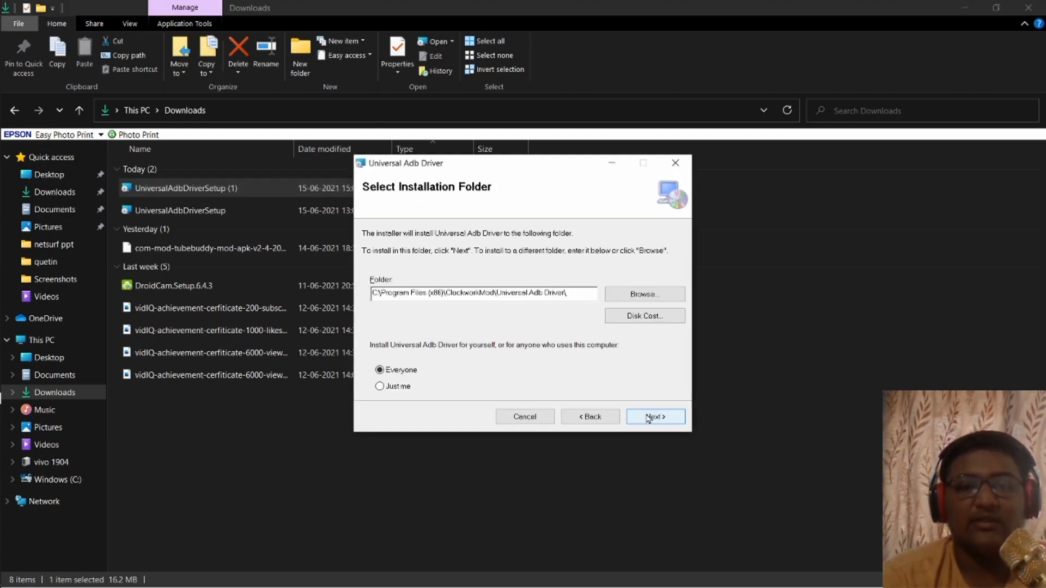
left_click(648, 417)
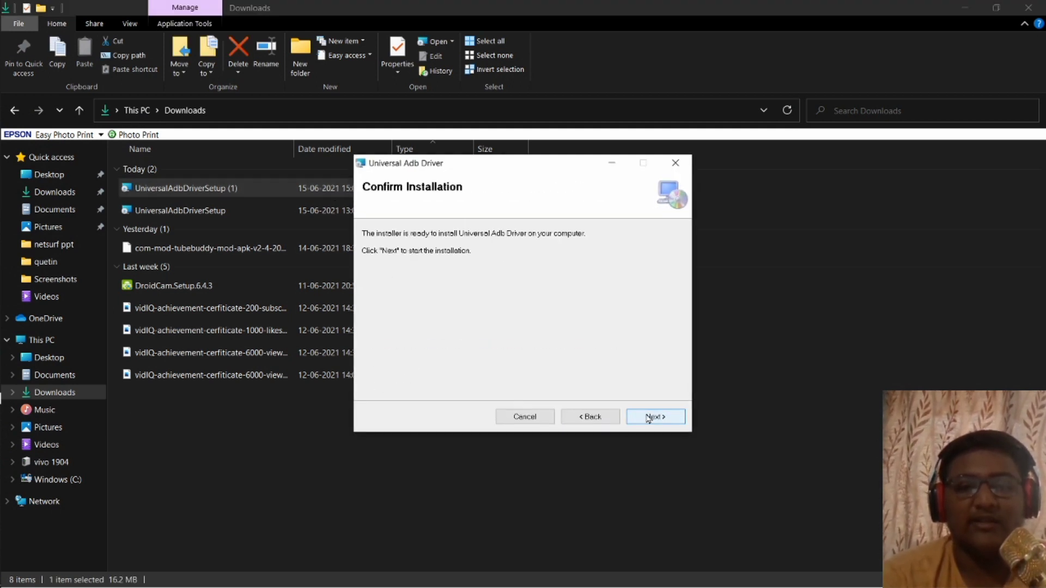
left_click(648, 417)
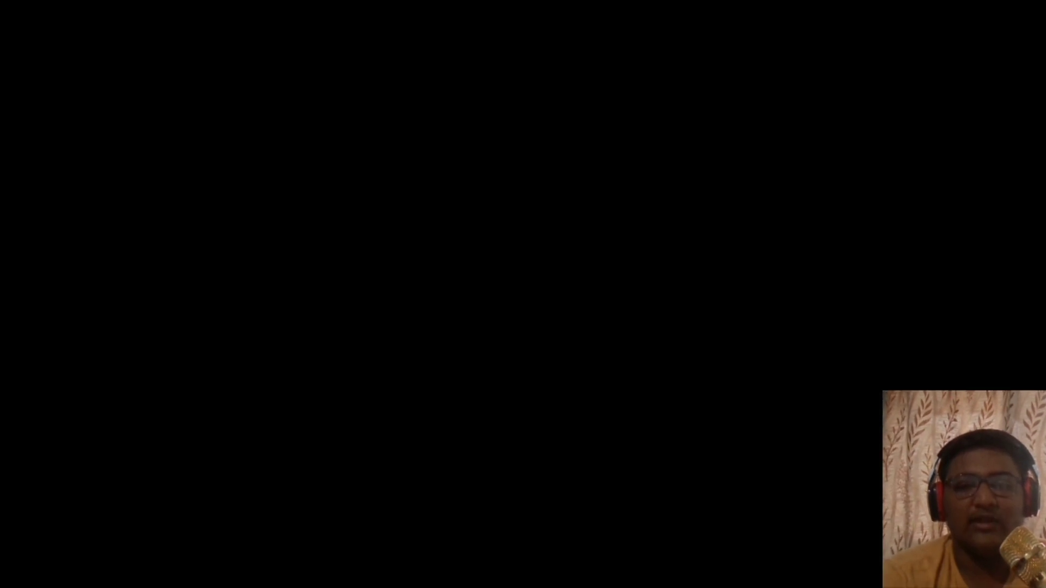
left_click(479, 396)
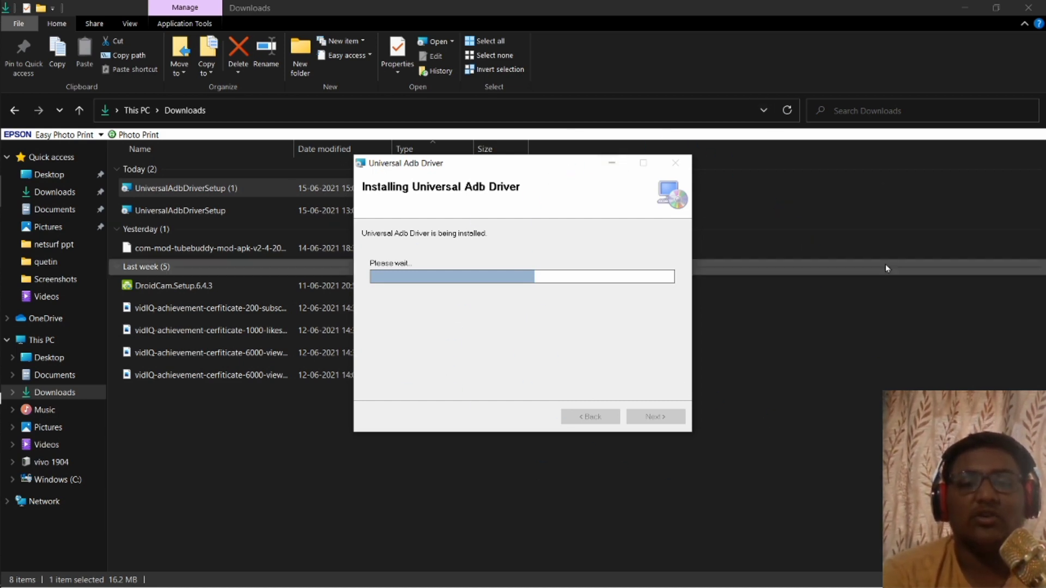
left_click(1028, 7)
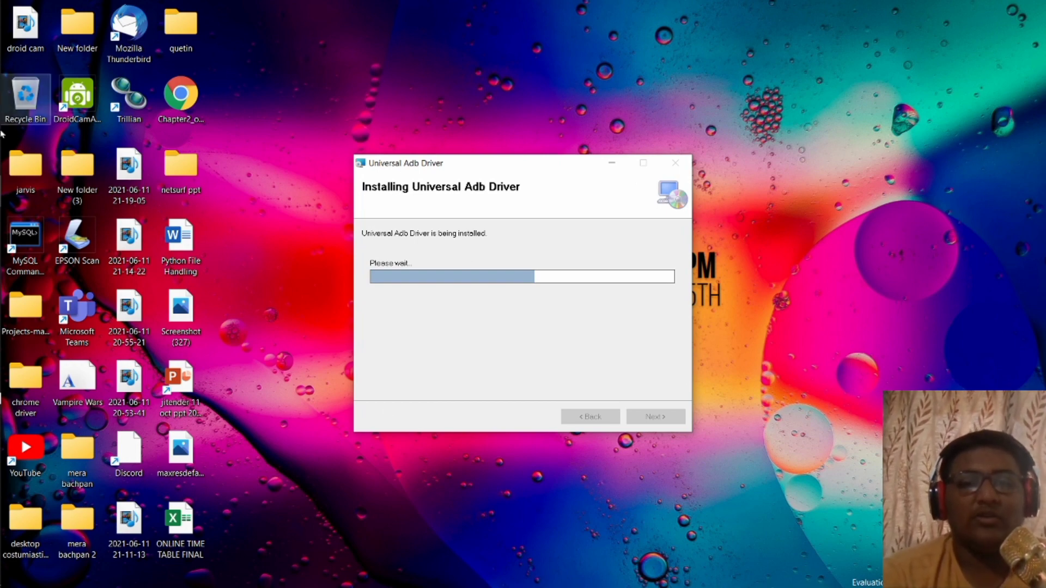
Step: Find and open Computer Management, show Device Manager and maximize the window
mouse_move(2, 83)
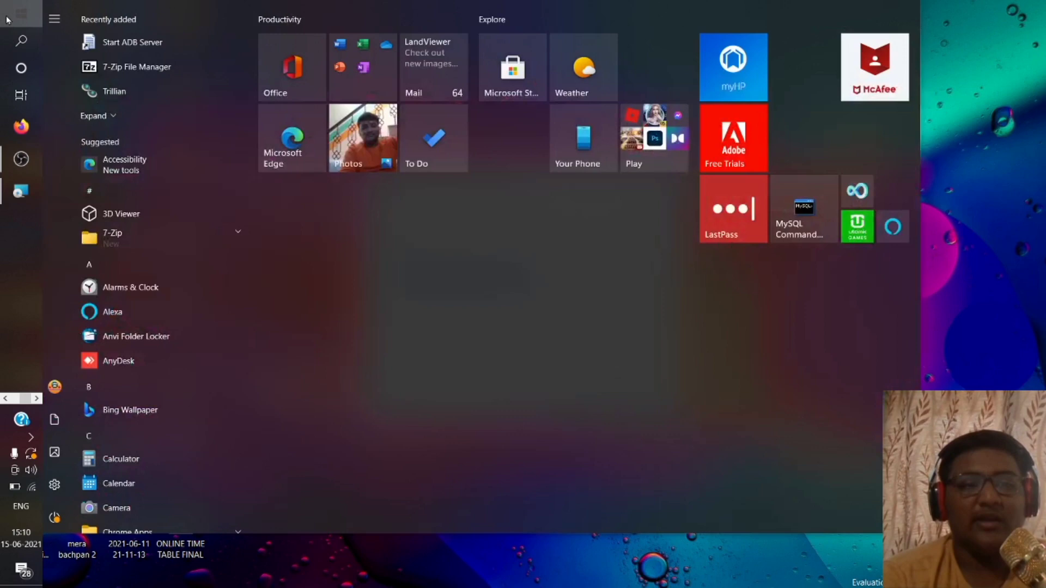
left_click(8, 20)
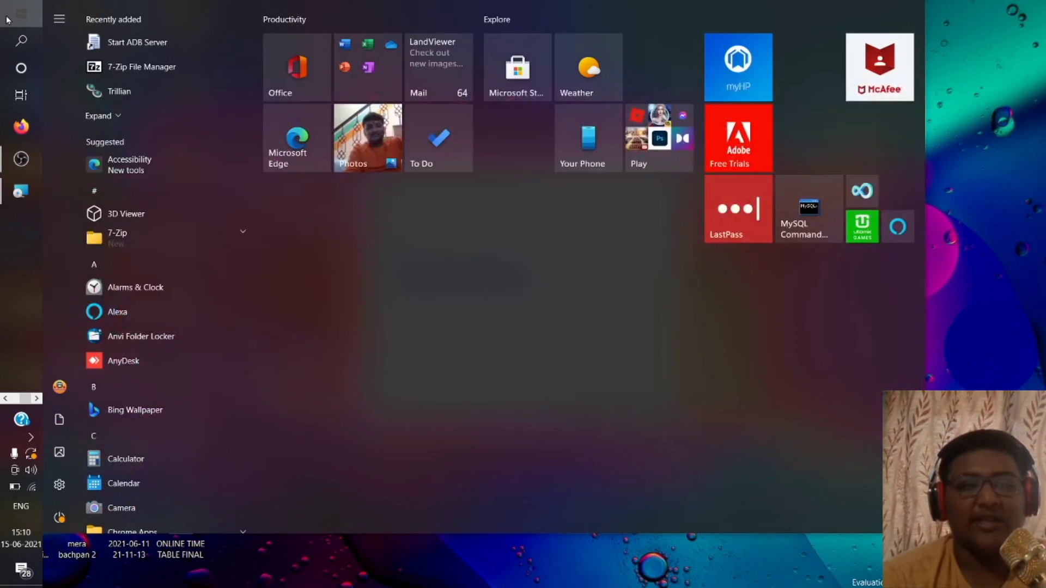
type("ma")
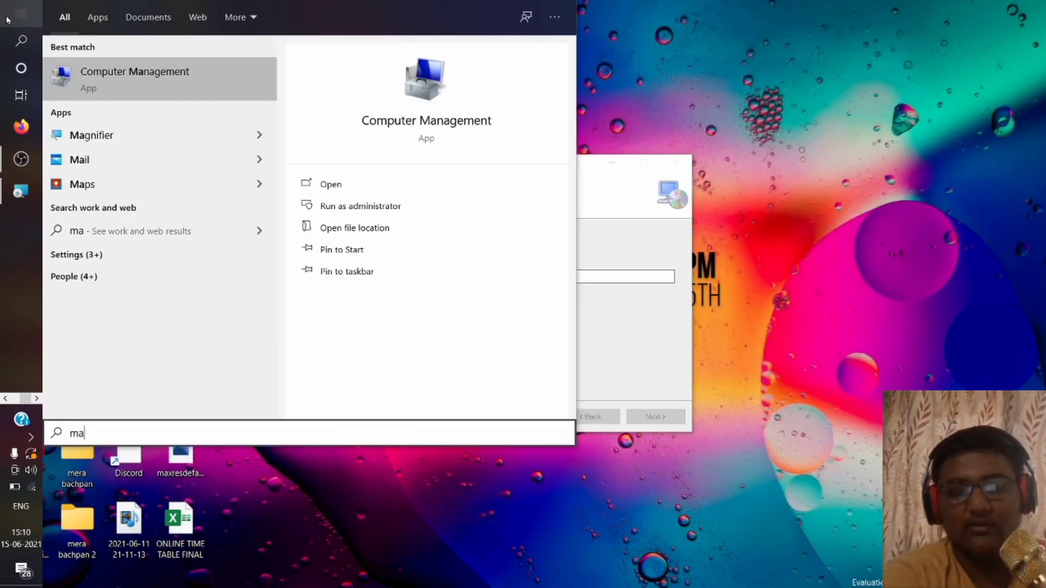
type("na")
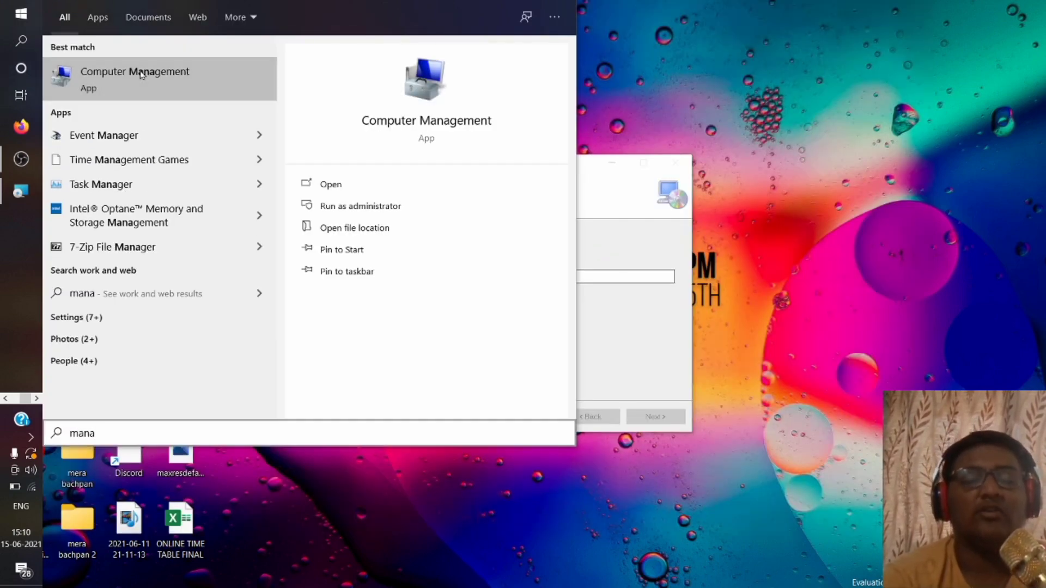
left_click(159, 86)
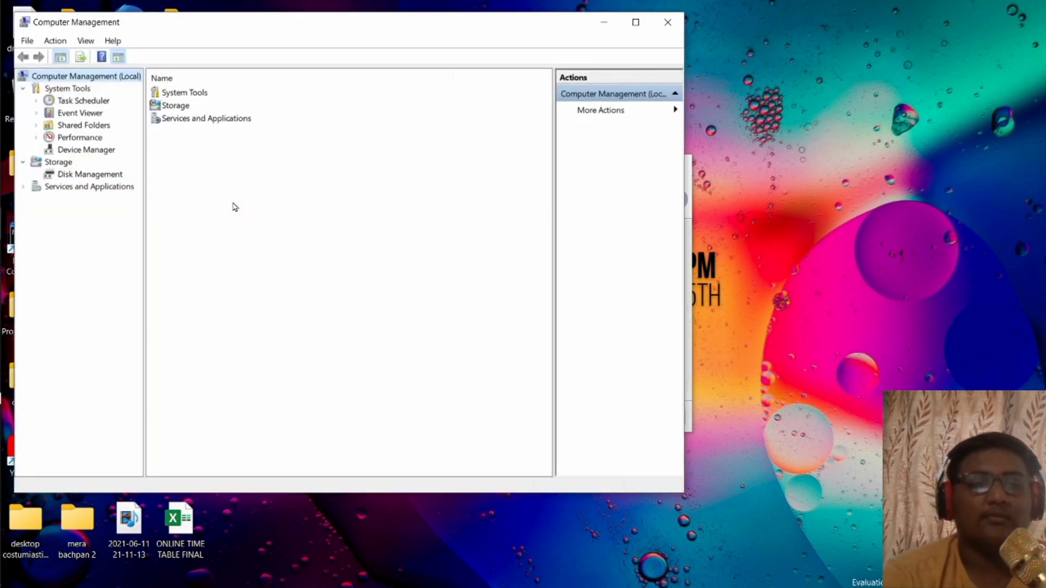
left_click(77, 151)
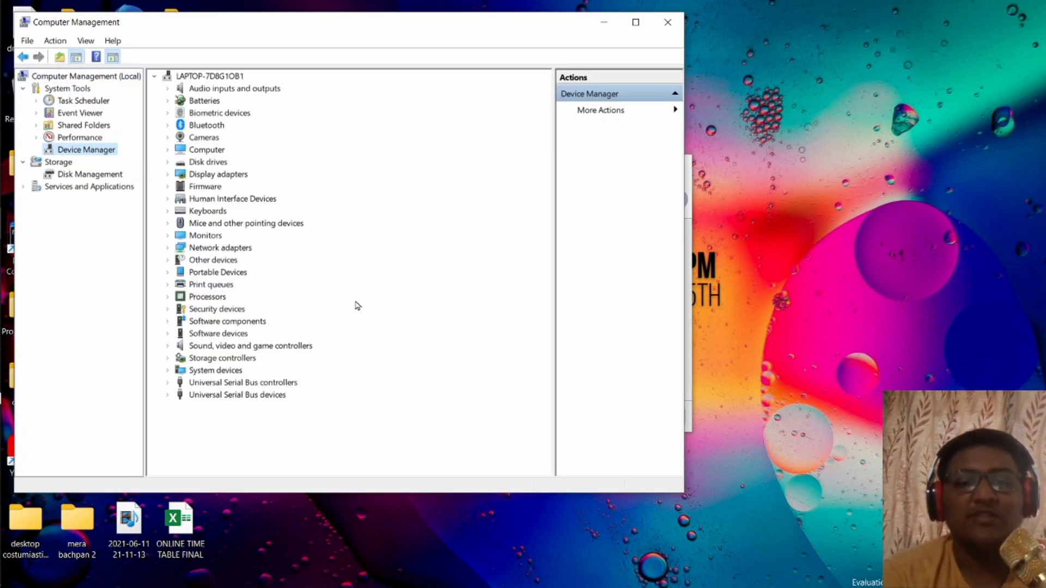
left_click(635, 21)
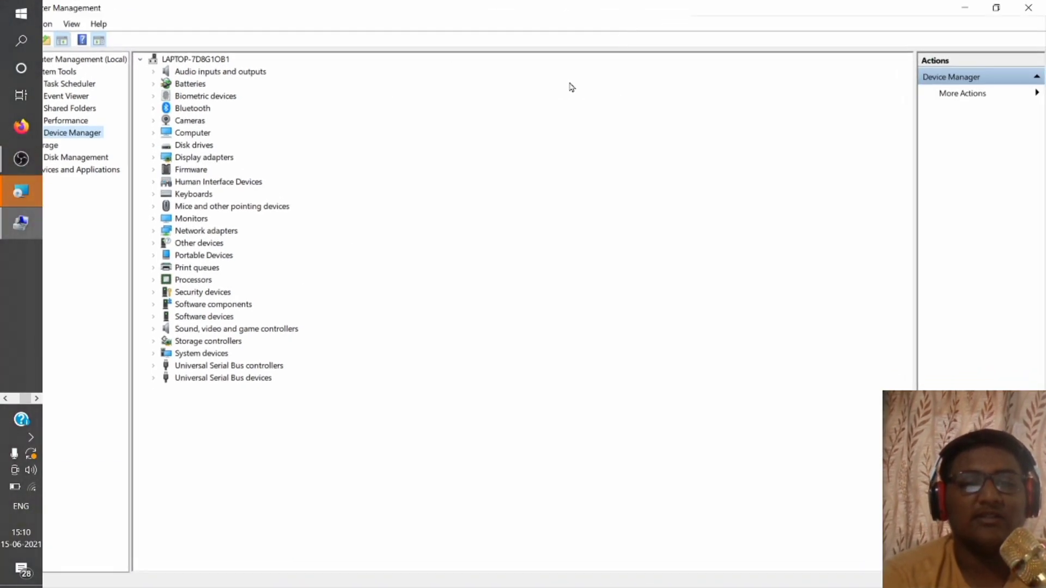
Step: Expand Universal Serial Bus devices and Other devices, and start a driver update for ADB Interface that browses the computer for drivers
left_click(159, 379)
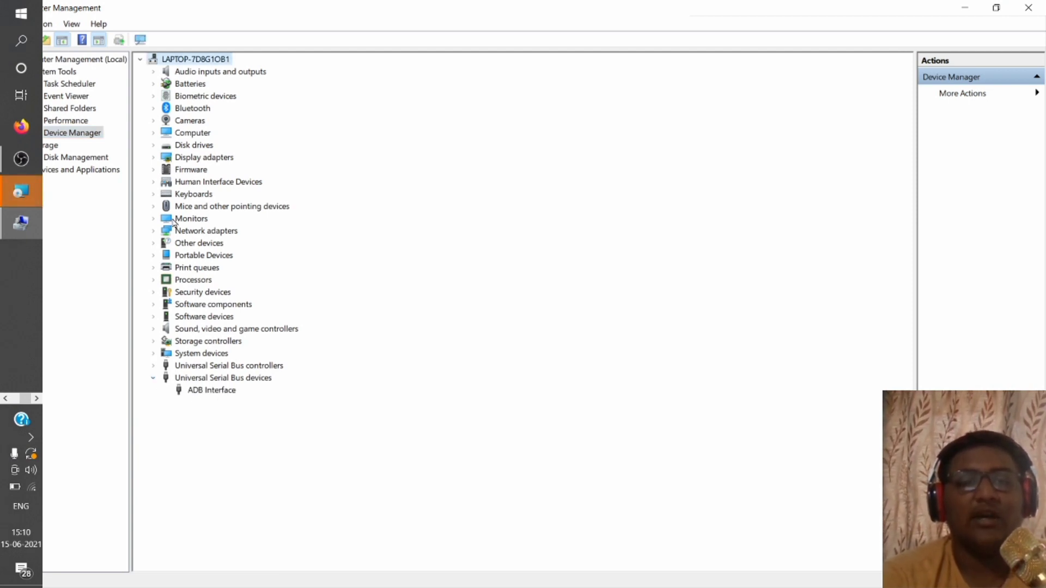
left_click(153, 245)
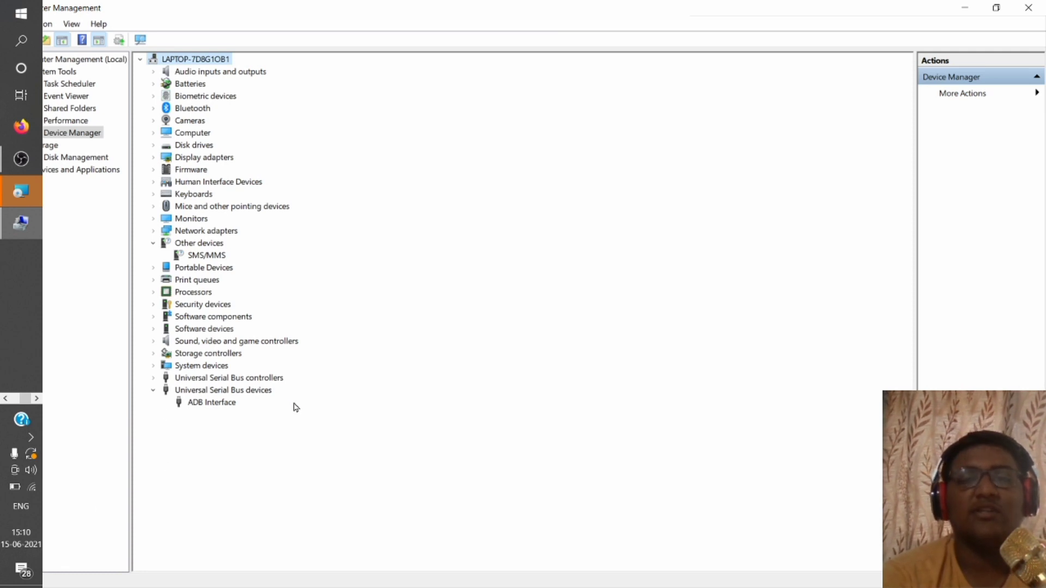
left_click(202, 406)
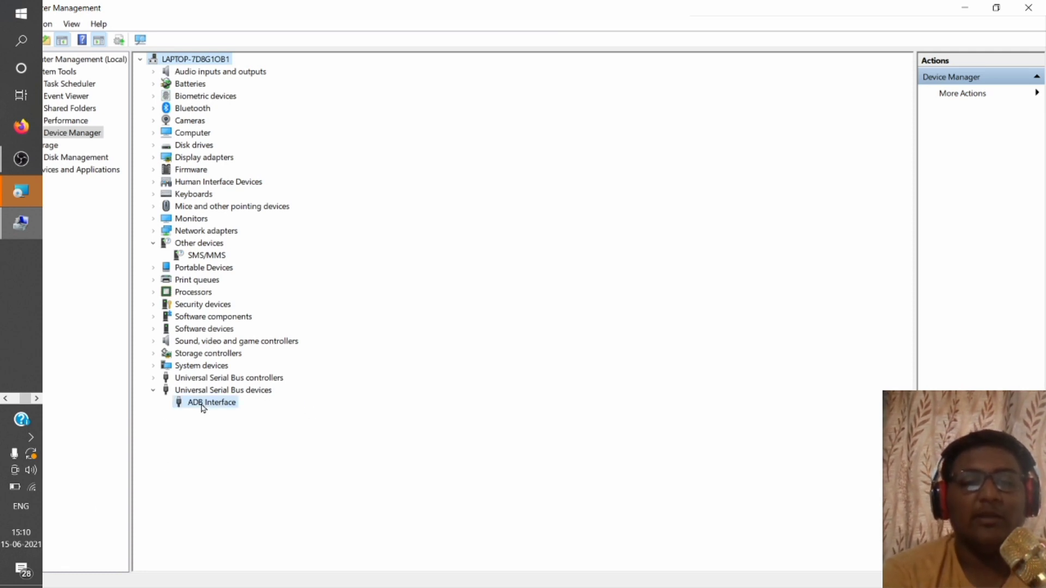
right_click(203, 407)
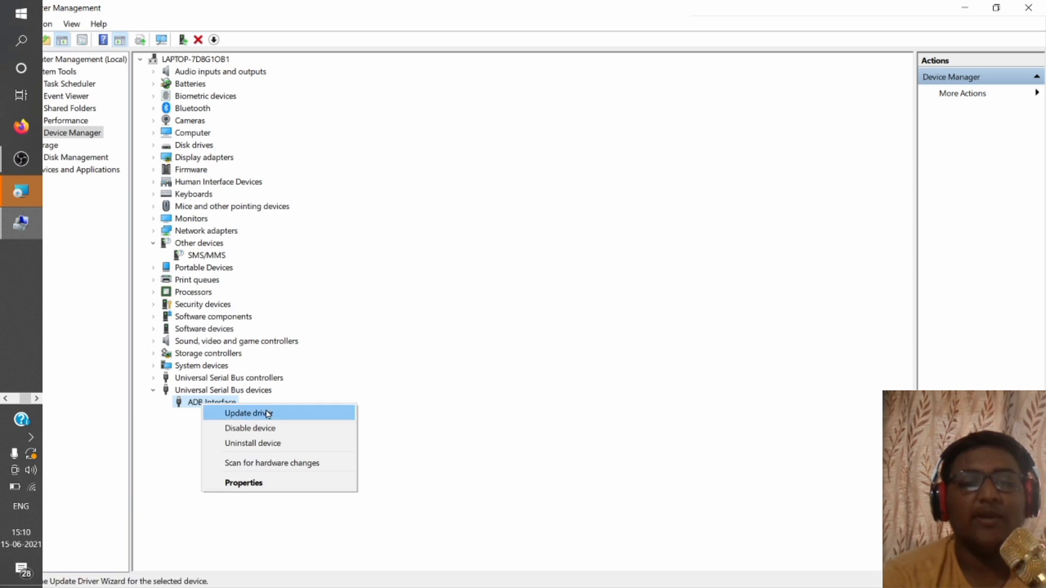
left_click(265, 413)
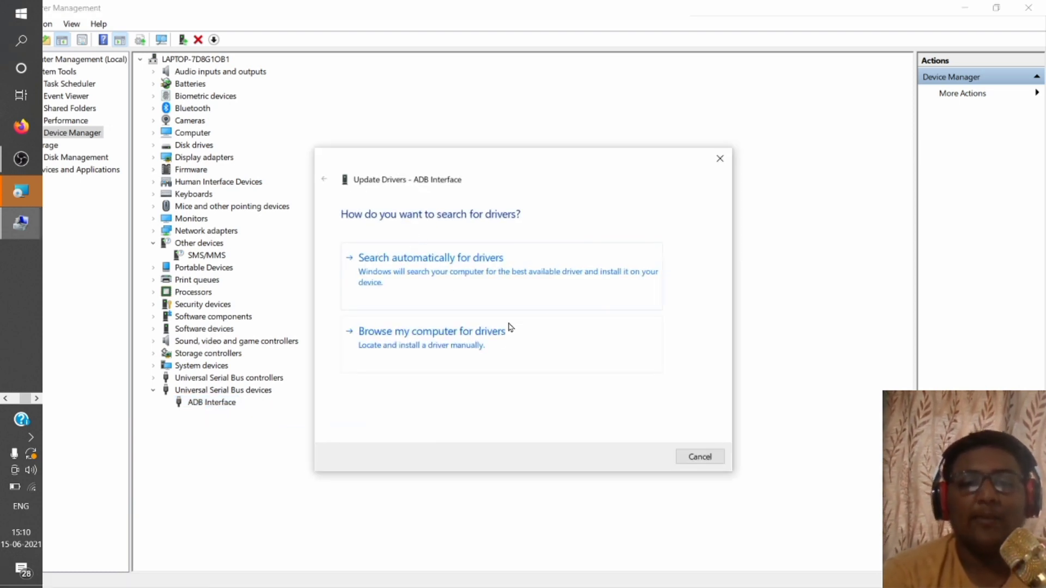
left_click(524, 342)
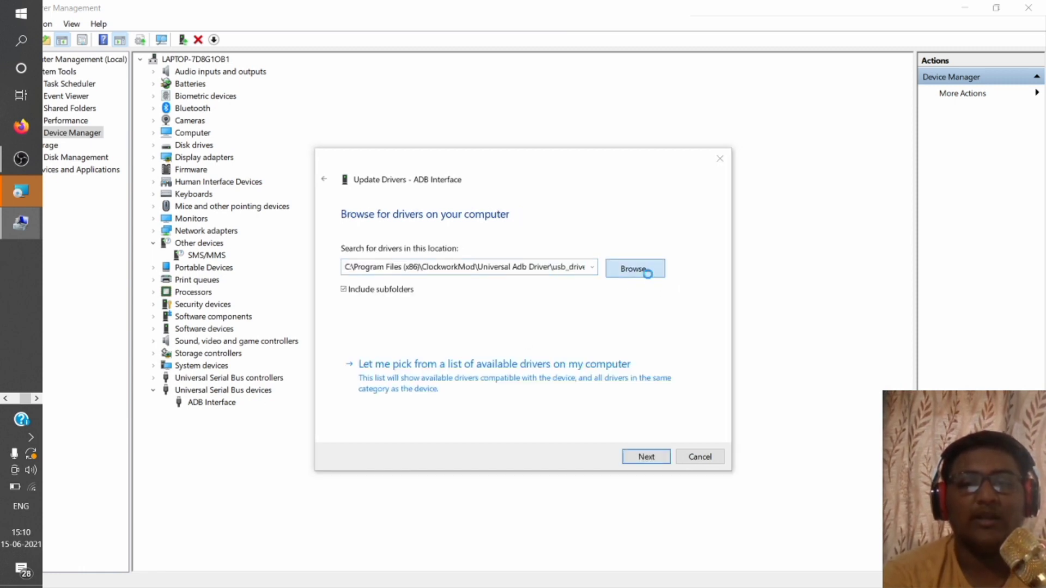
Step: Choose the amd64 folder under Program Files (x86)\ClockworkMod\Universal Adb Driver\usb_driver as the driver location and run the driver search
left_click(635, 269)
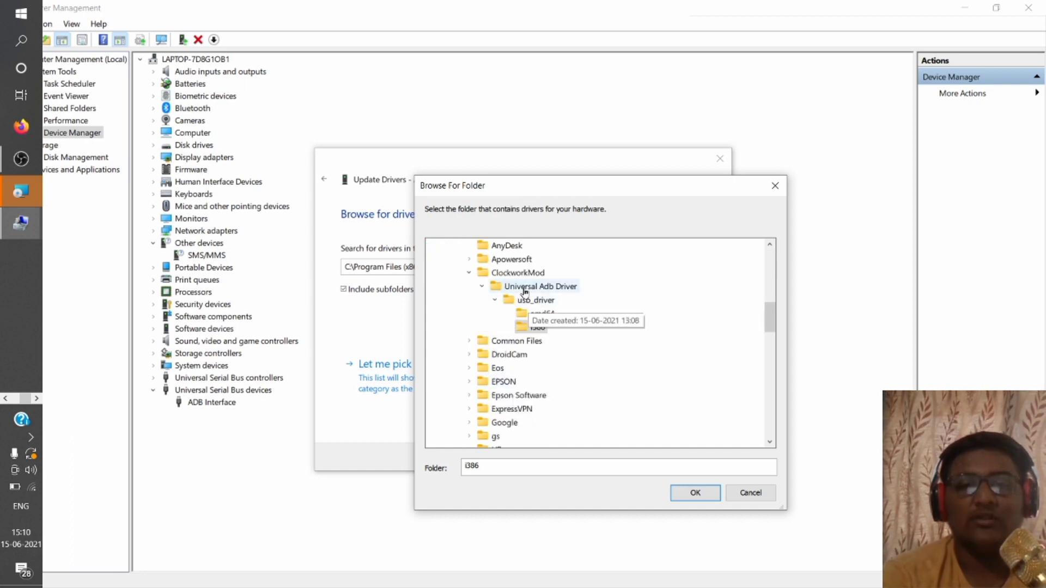
left_click_drag(770, 321, 770, 261)
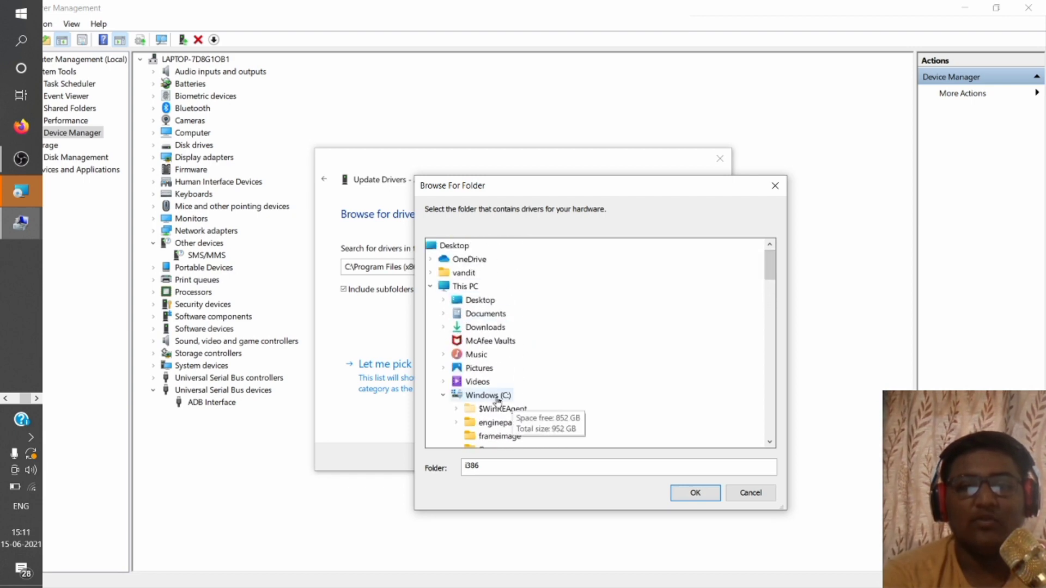
left_click_drag(769, 278, 785, 325)
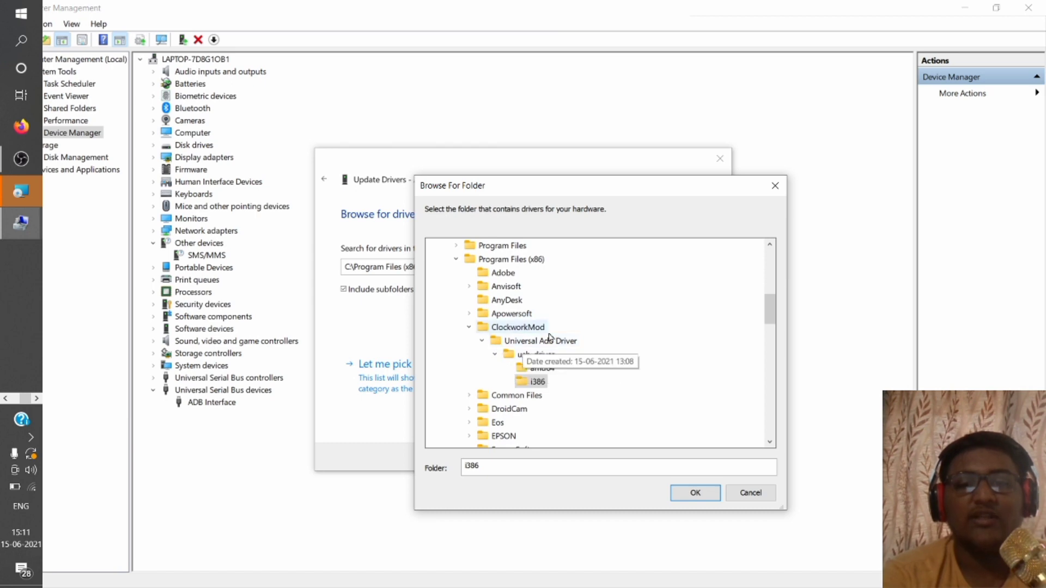
left_click(539, 370)
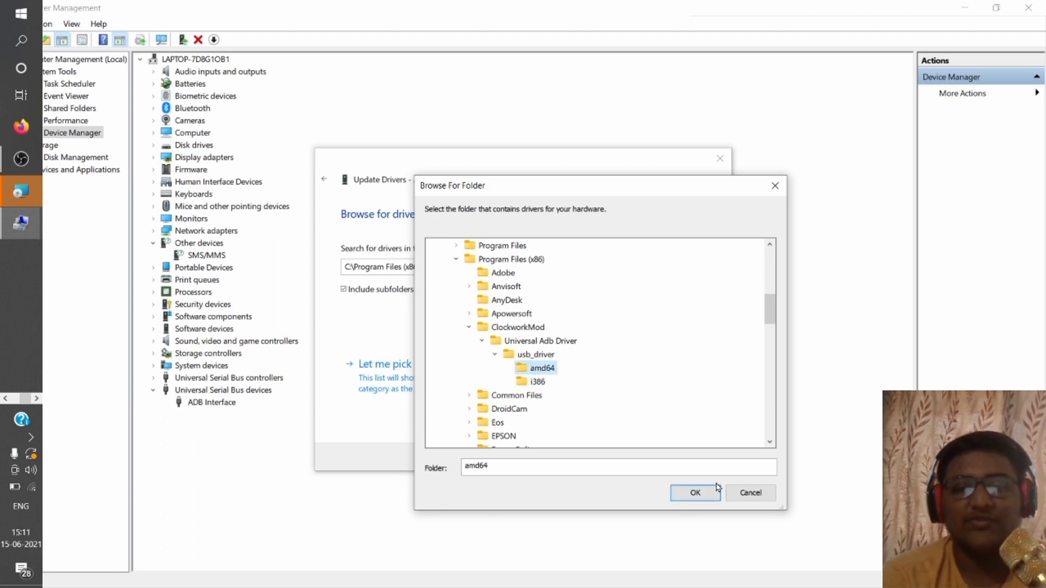
left_click(695, 494)
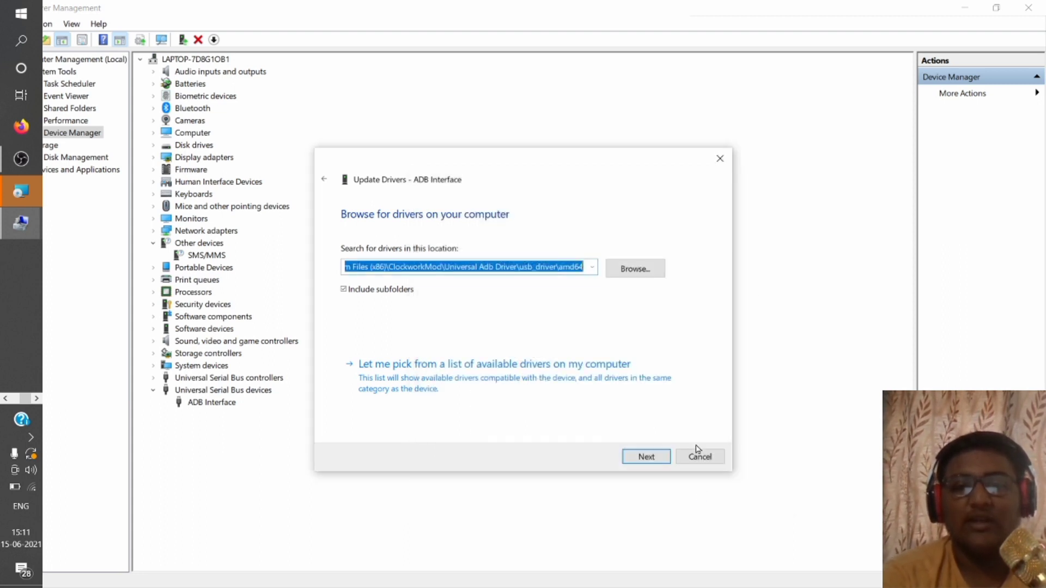
left_click(647, 462)
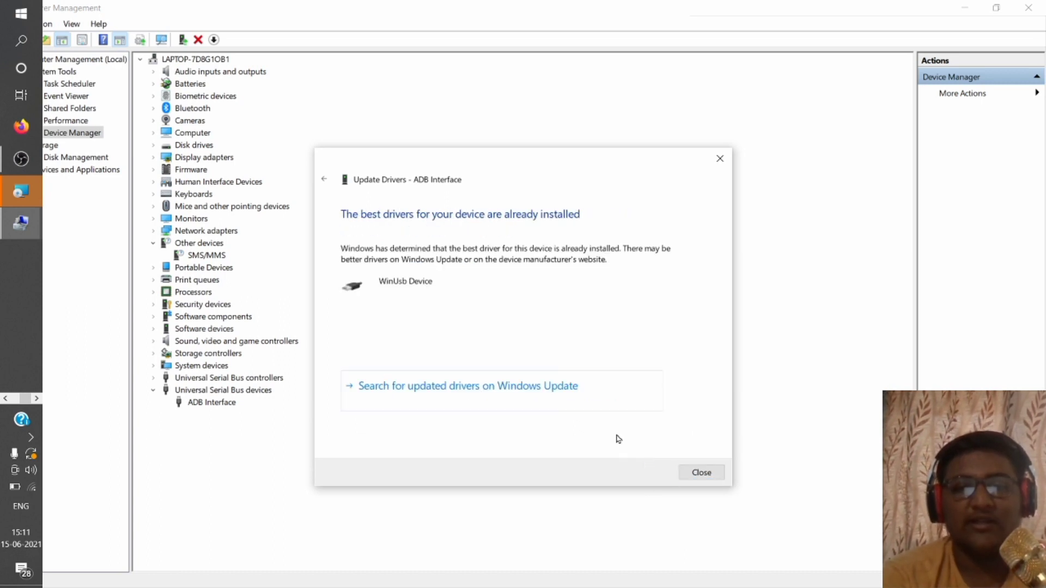